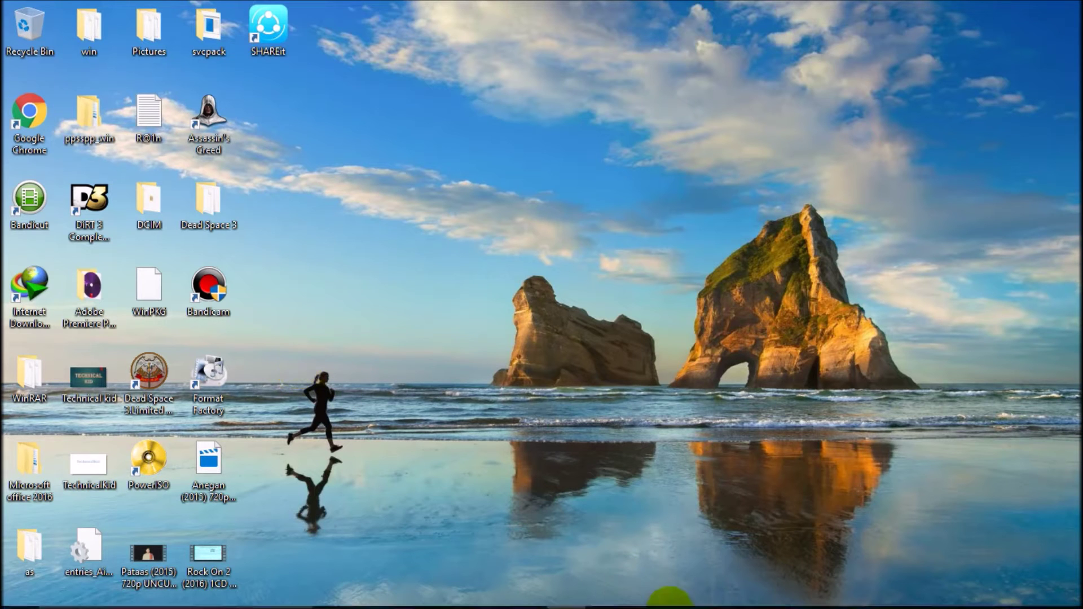
- Bring Chrome back and view the Google Drive quota-exceeded page for the firmware file
mouse_move(622, 607)
click(557, 604)
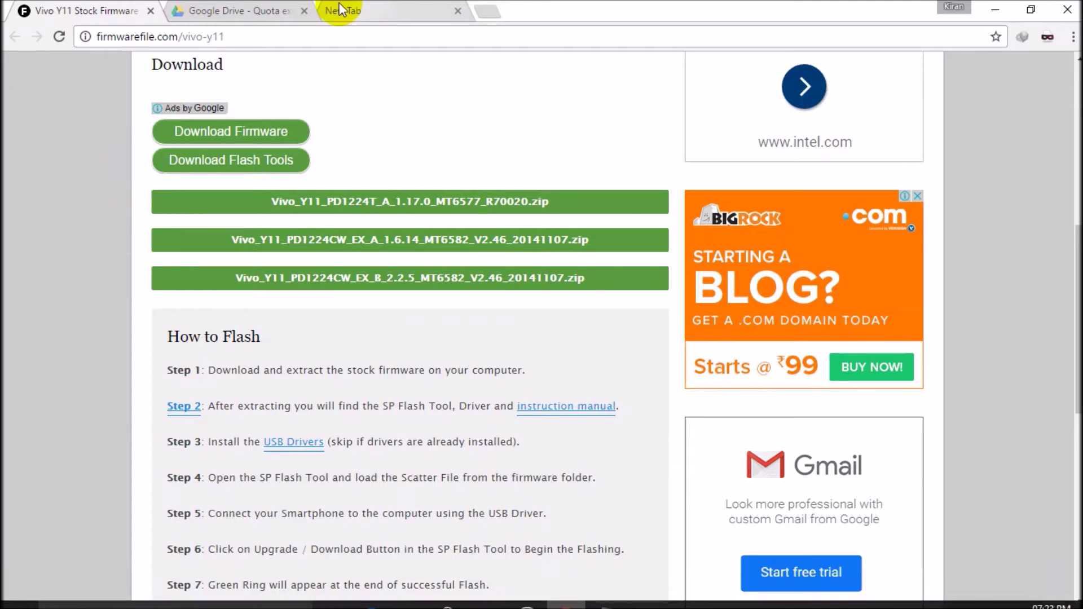
click(304, 11)
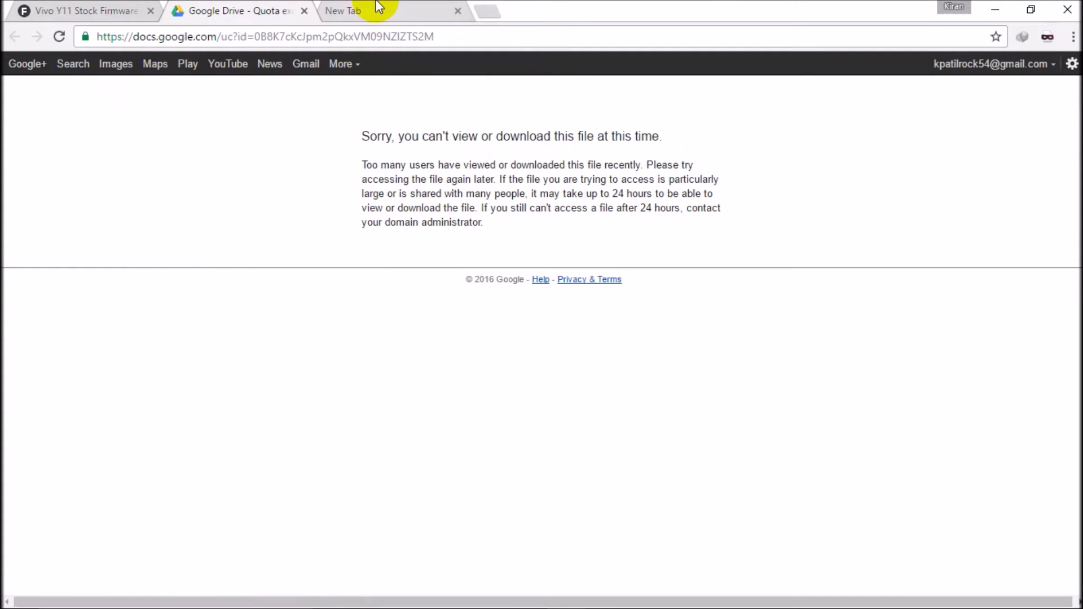
click(376, 9)
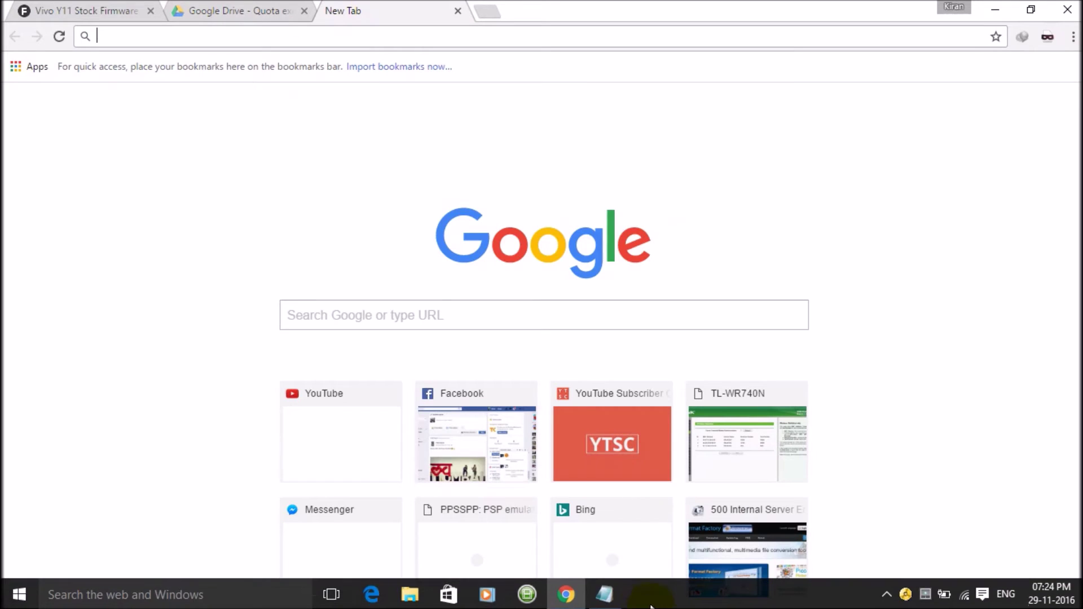
- Select the drive.google.com/file/d/…/view?authuser=1 link template in Notepad, then minimize Notepad
click(604, 596)
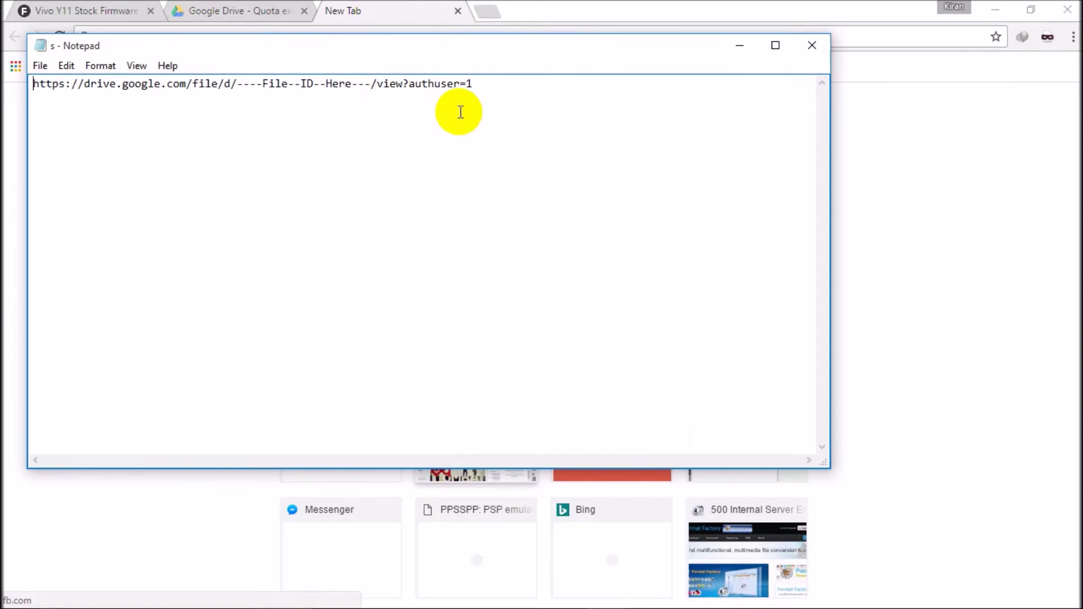
drag(500, 101, 5, 76)
key(ctrl+c)
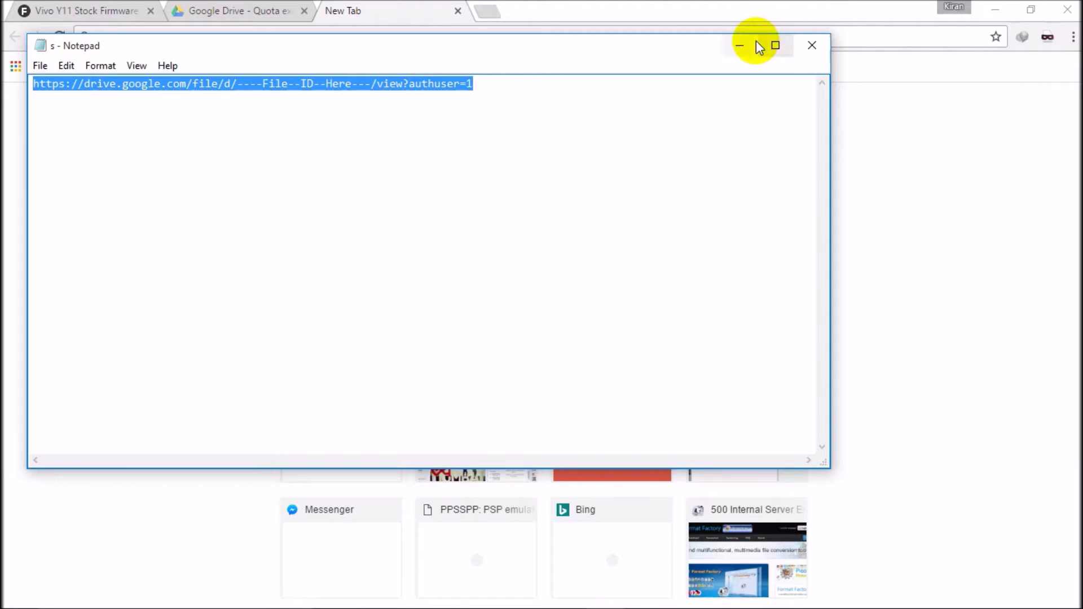
click(736, 46)
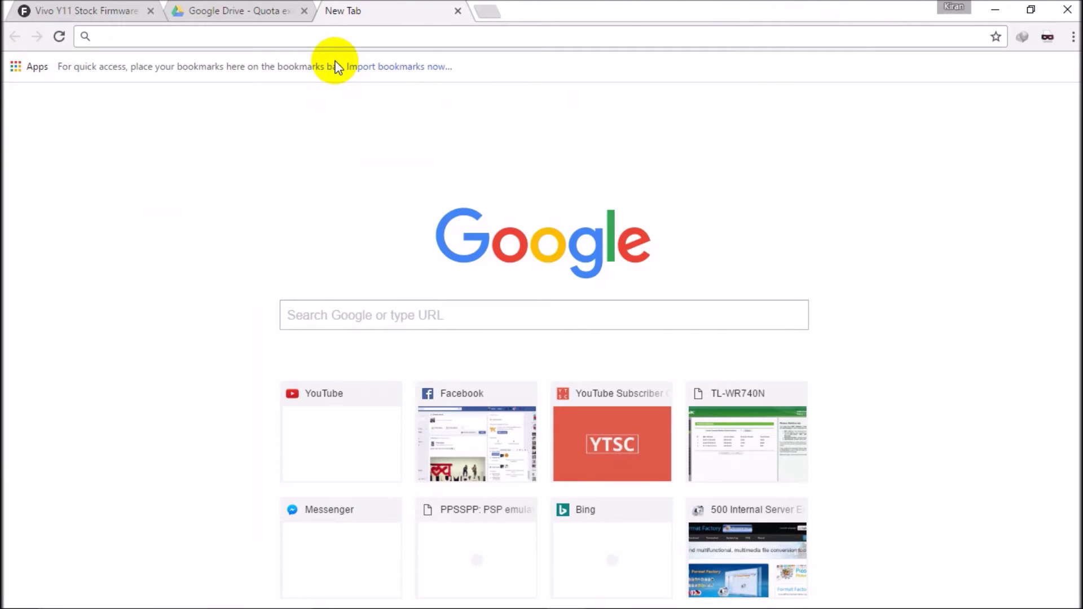
- Paste the Drive link template and replace its ----File--ID--Here--- placeholder with the blocked file's ID
key(ctrl+v)
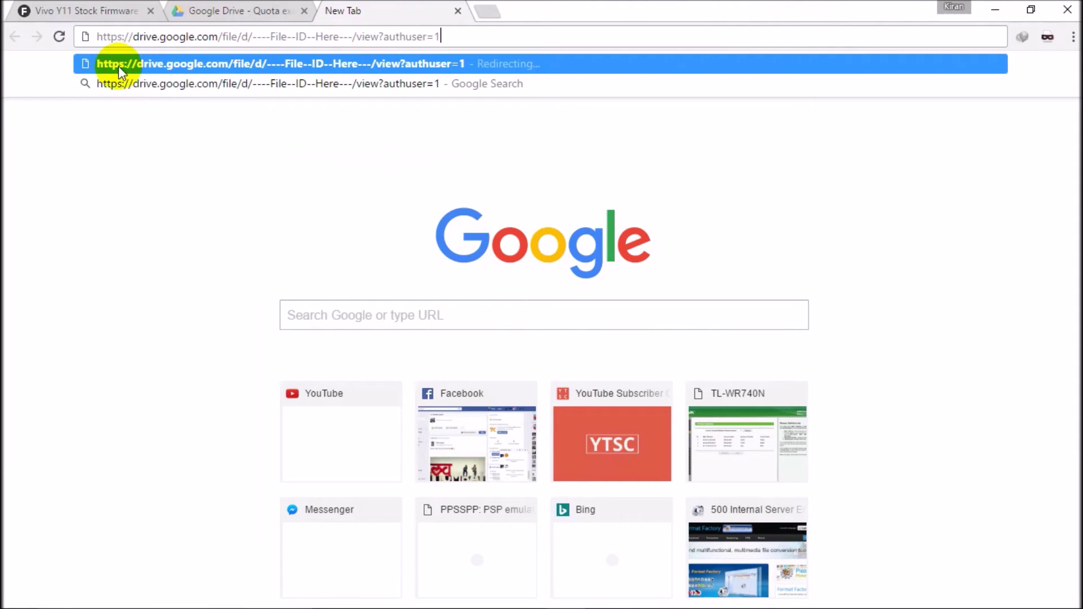
drag(253, 41, 354, 40)
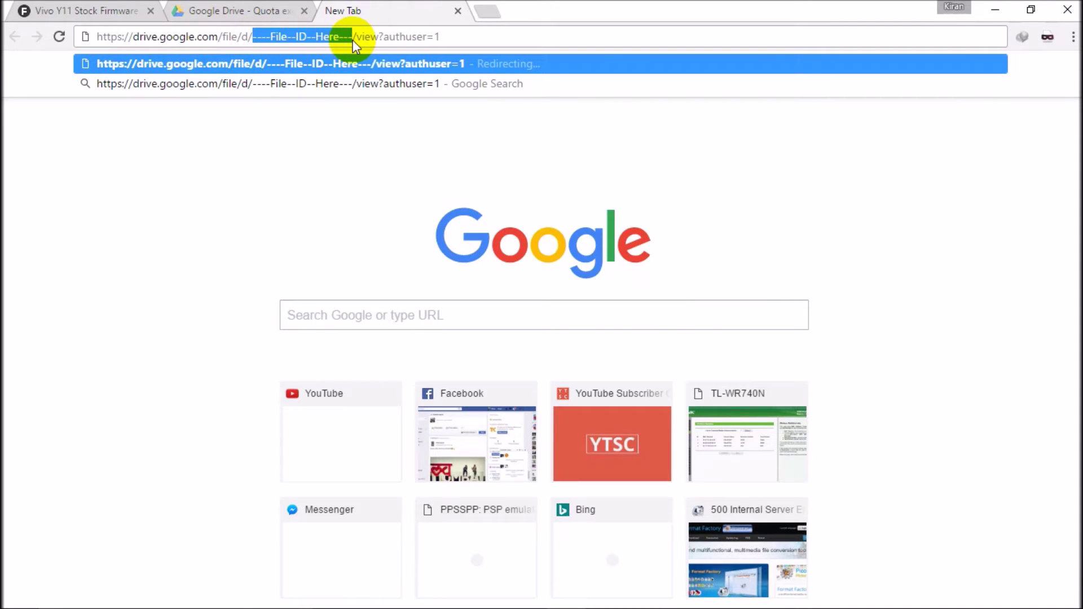
key(BackSpace)
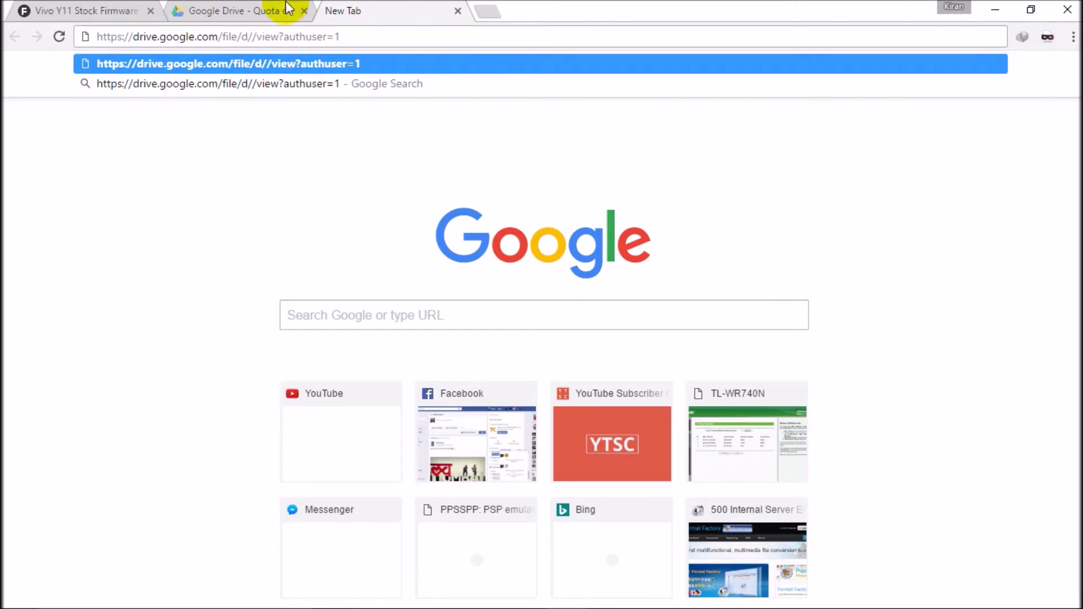
click(268, 10)
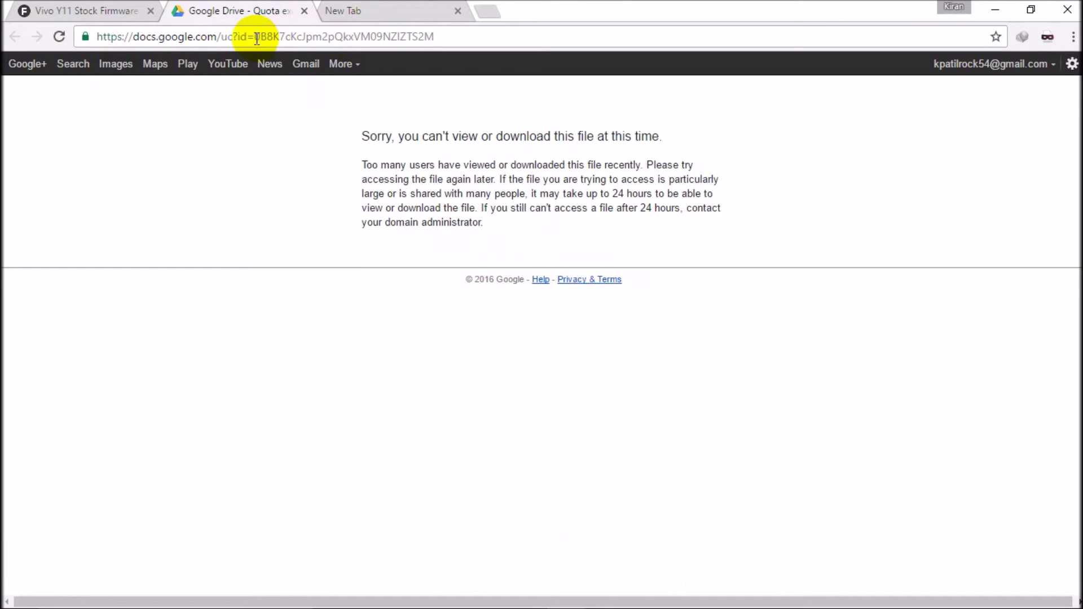
drag(254, 36, 460, 30)
key(ctrl+c)
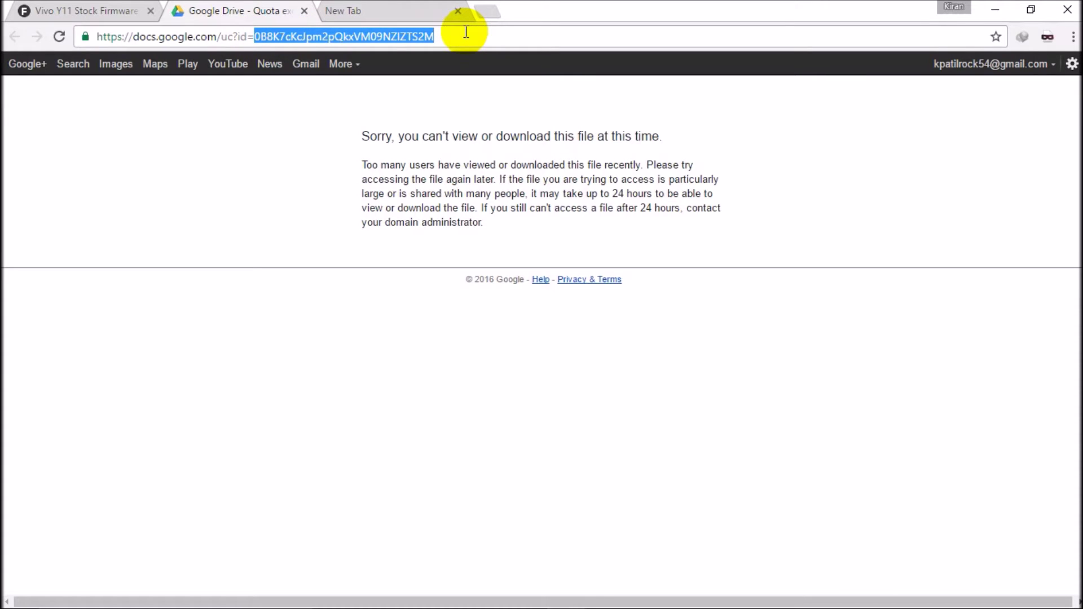
click(414, 8)
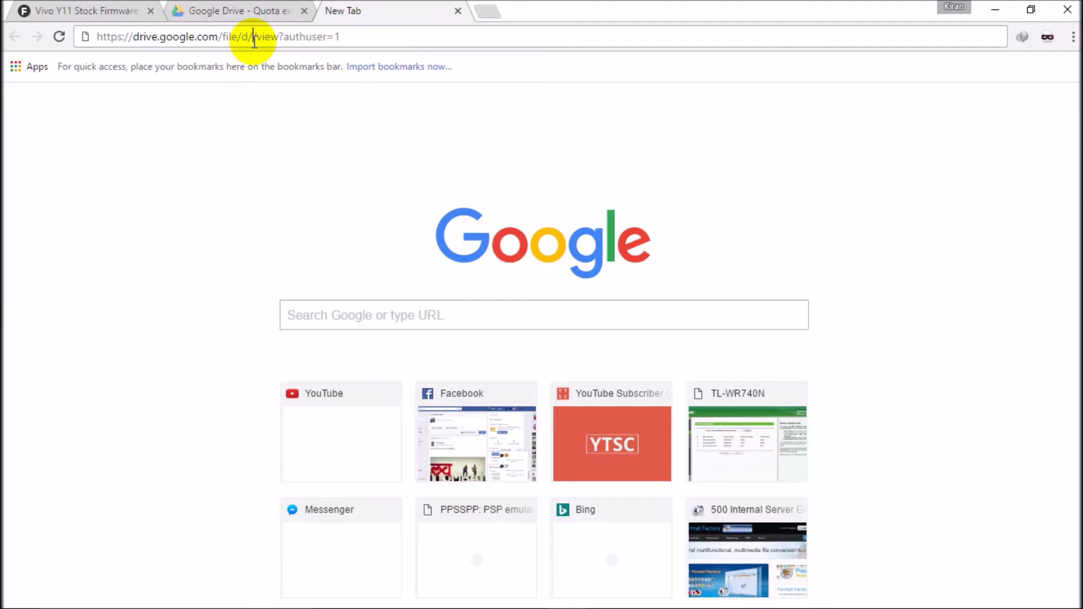
key(ctrl+v)
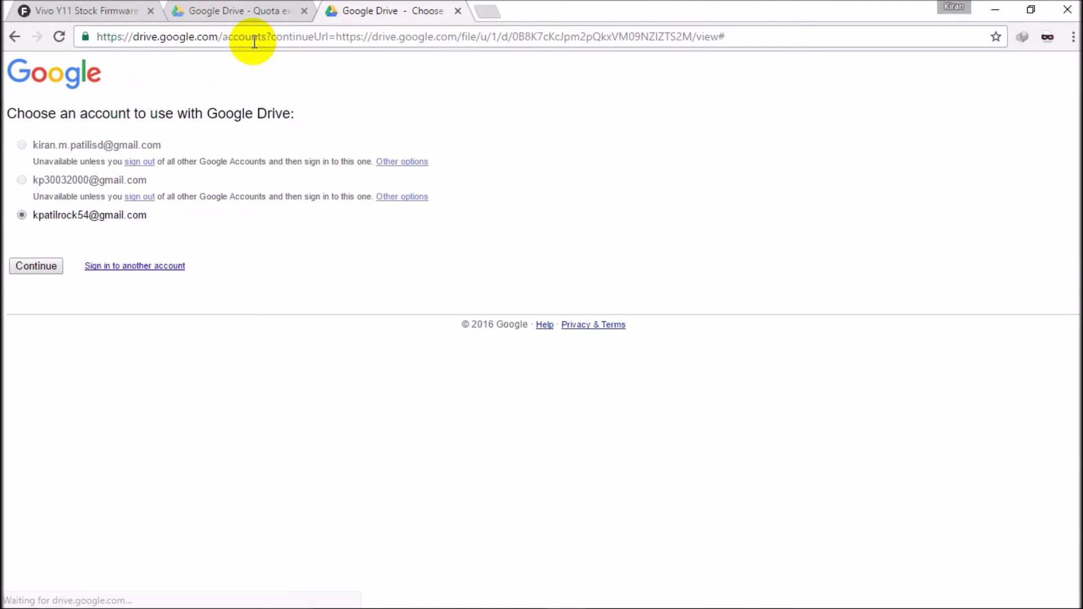
click(48, 269)
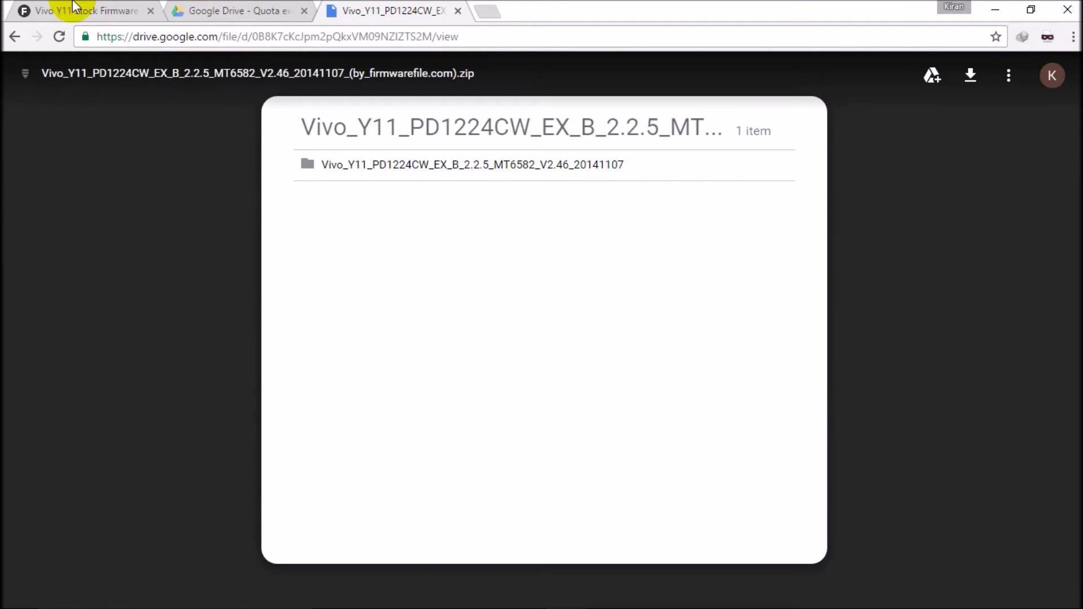
- Check that the site's third firmware zip link still hits the quota-exceeded page, then close it
click(208, 7)
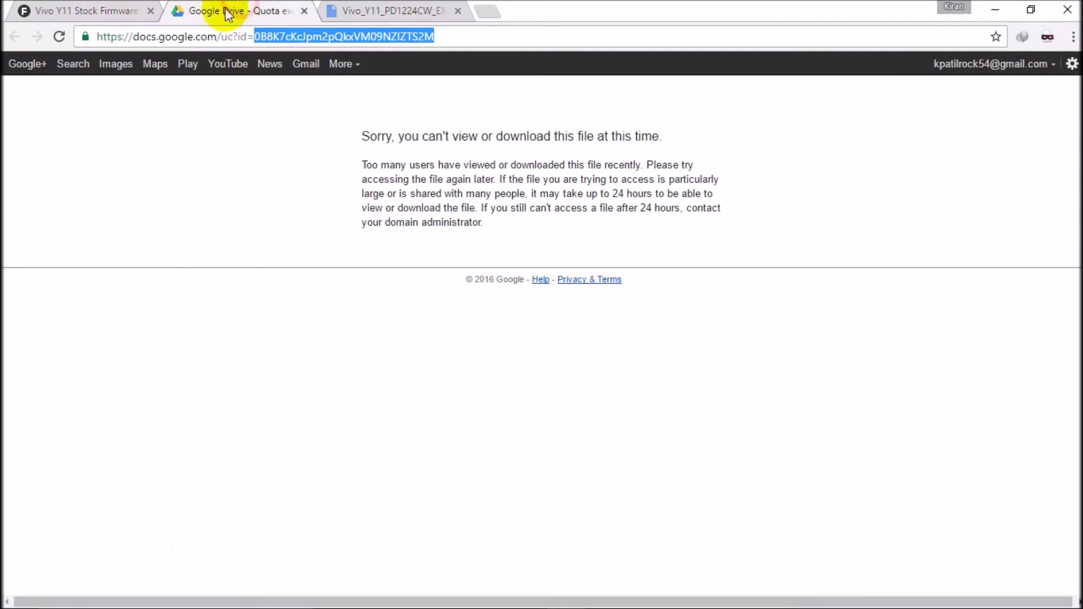
click(38, 10)
click(339, 279)
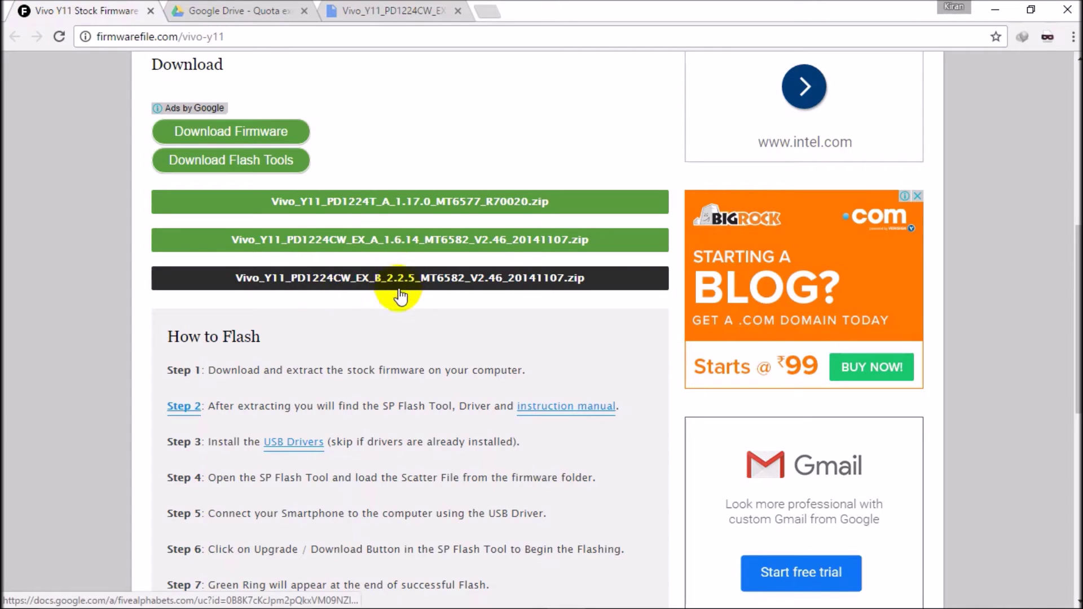
click(338, 10)
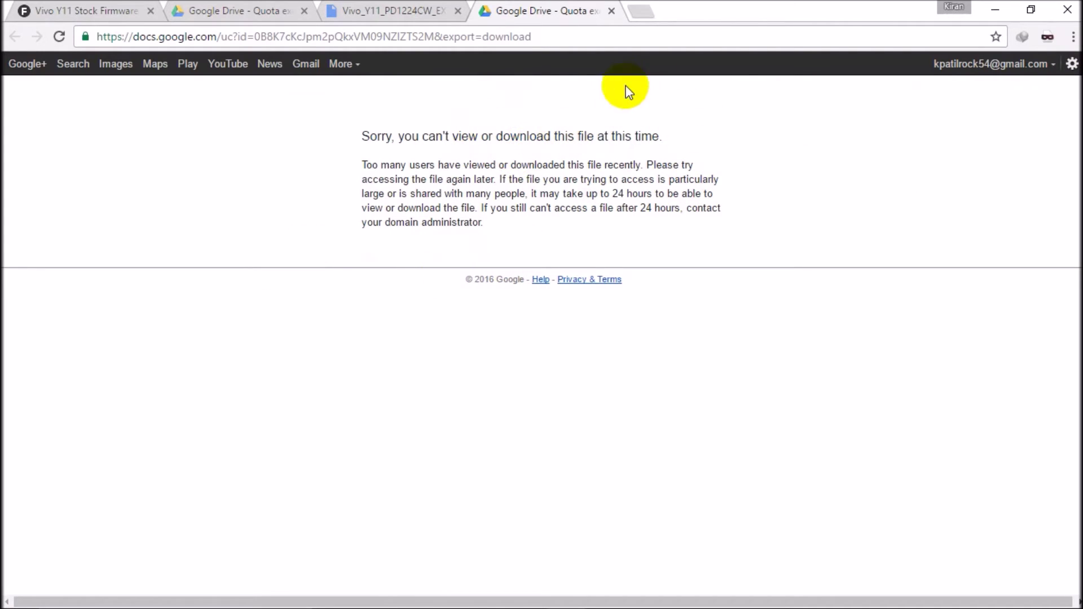
click(612, 10)
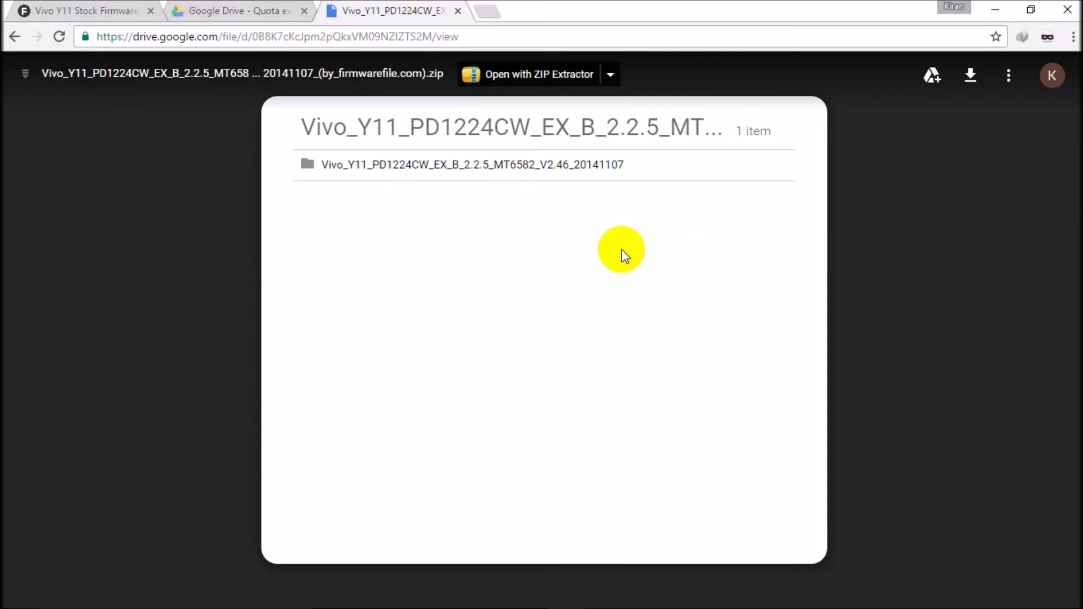
- Add the Vivo_Y11 EX_B_2.2.5 zip to My Drive from the preview, then dismiss the Organize panel
click(926, 80)
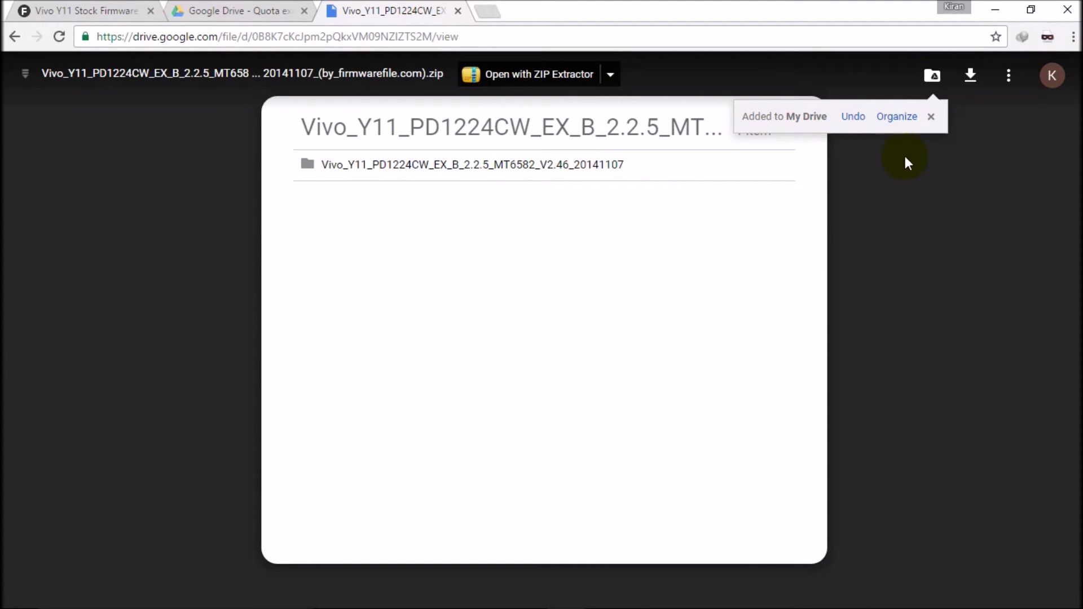
click(892, 117)
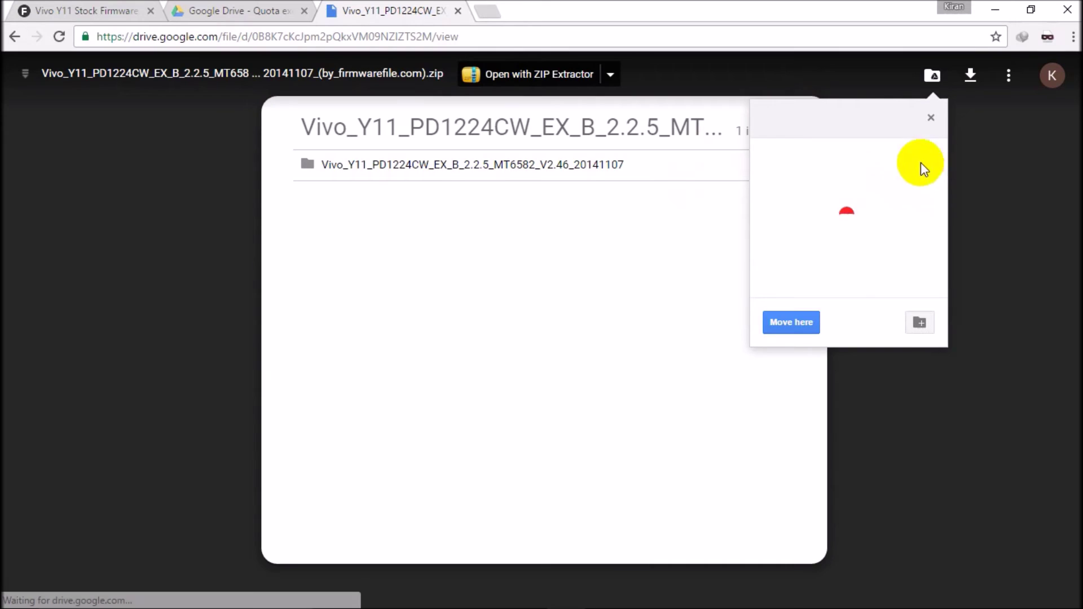
click(930, 117)
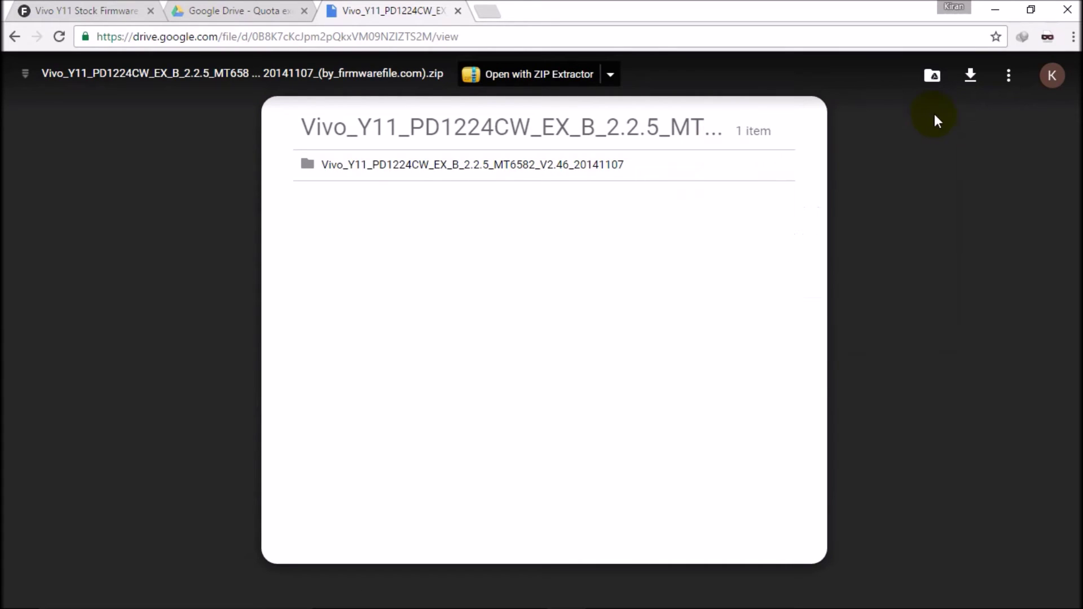
- Search 'google drive' in a new tab and open the Get started with Google Drive result
click(485, 10)
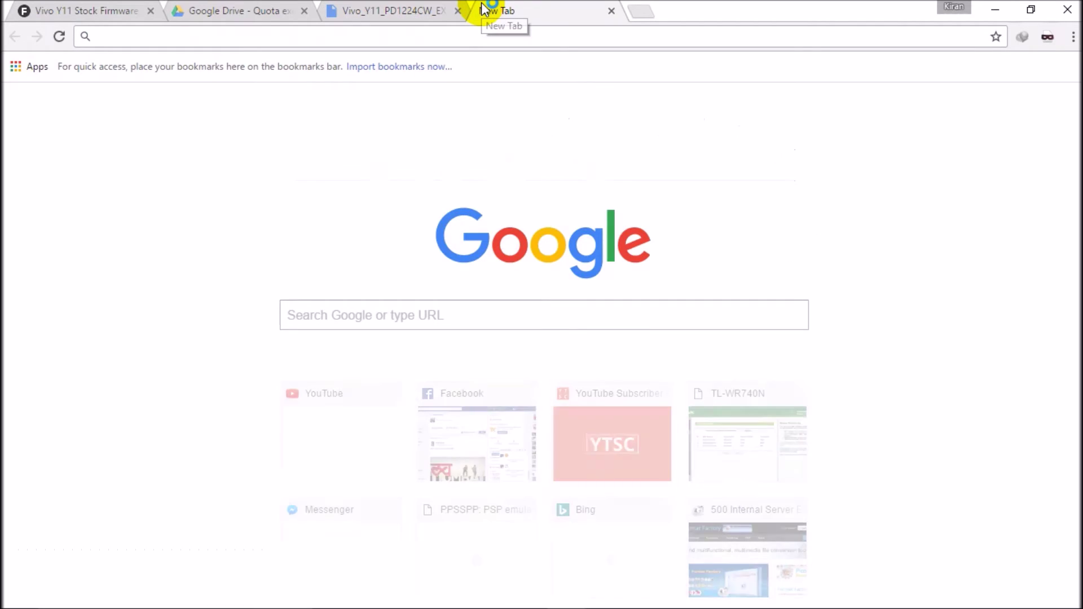
text(goog)
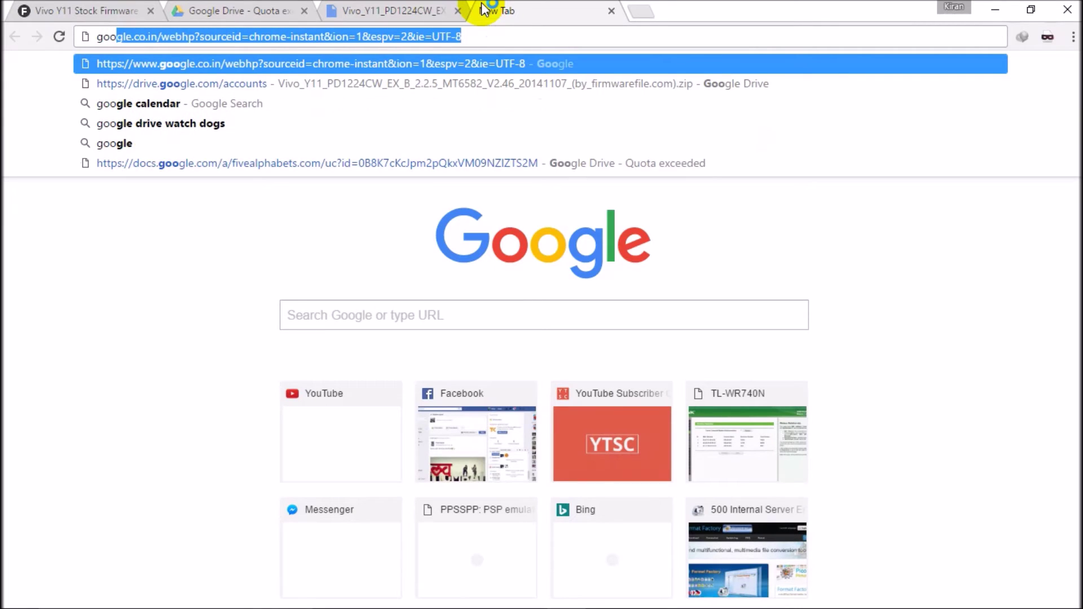
text(le dr)
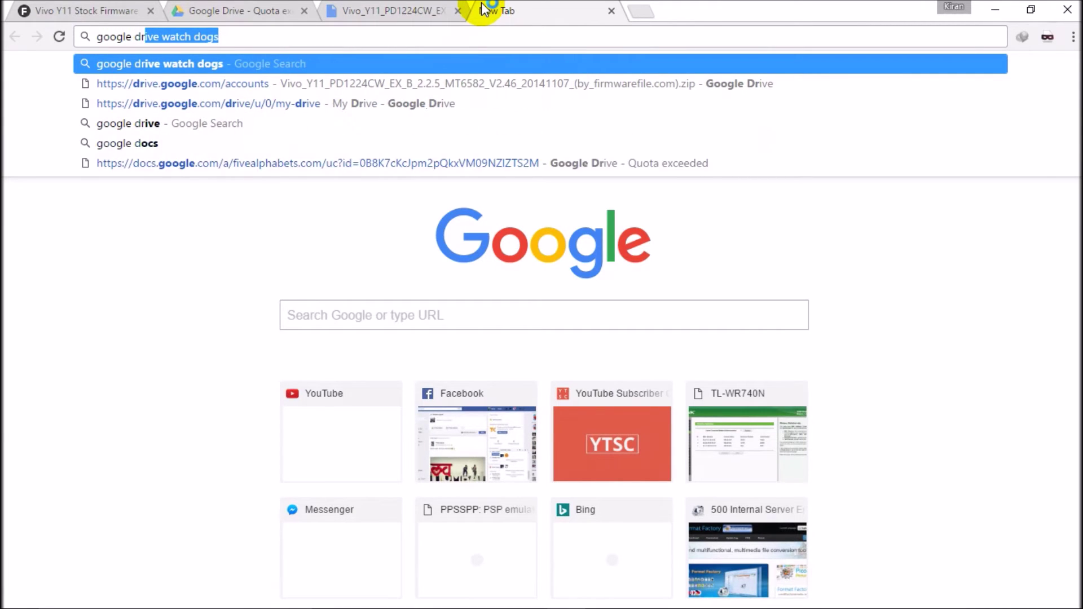
text(ive)
key(Return)
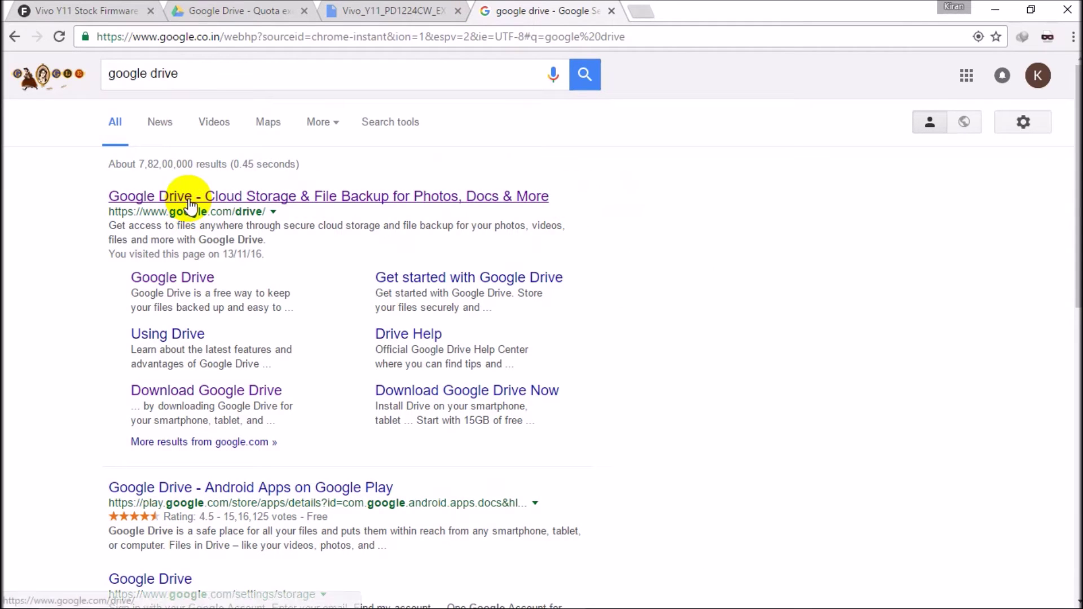
click(549, 269)
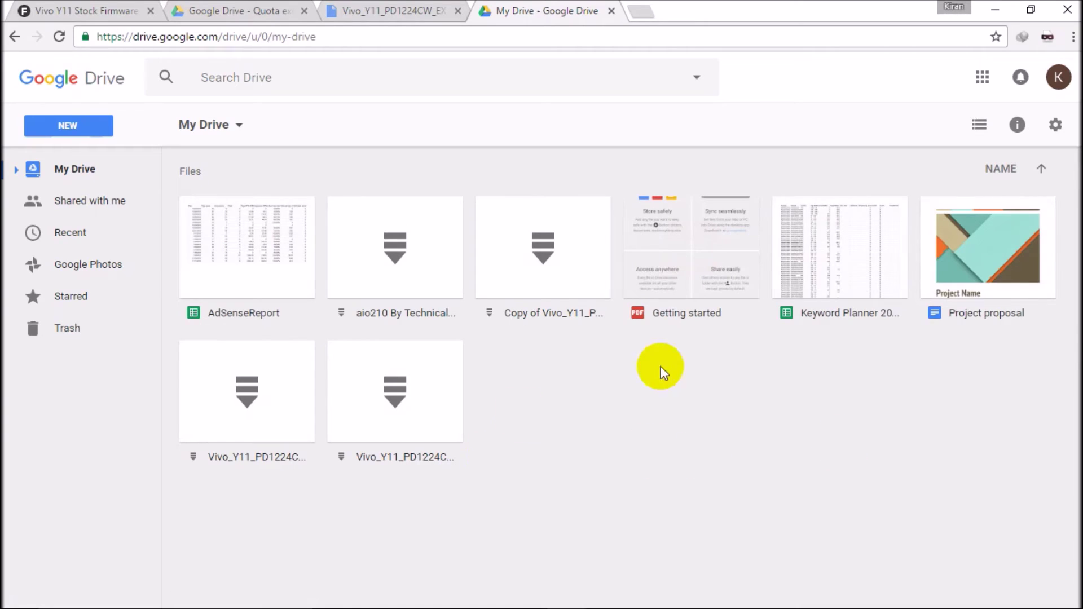
- Remove the duplicate Vivo_Y11 zip and the Copy of Vivo_Y11 file from My Drive
right_click(396, 409)
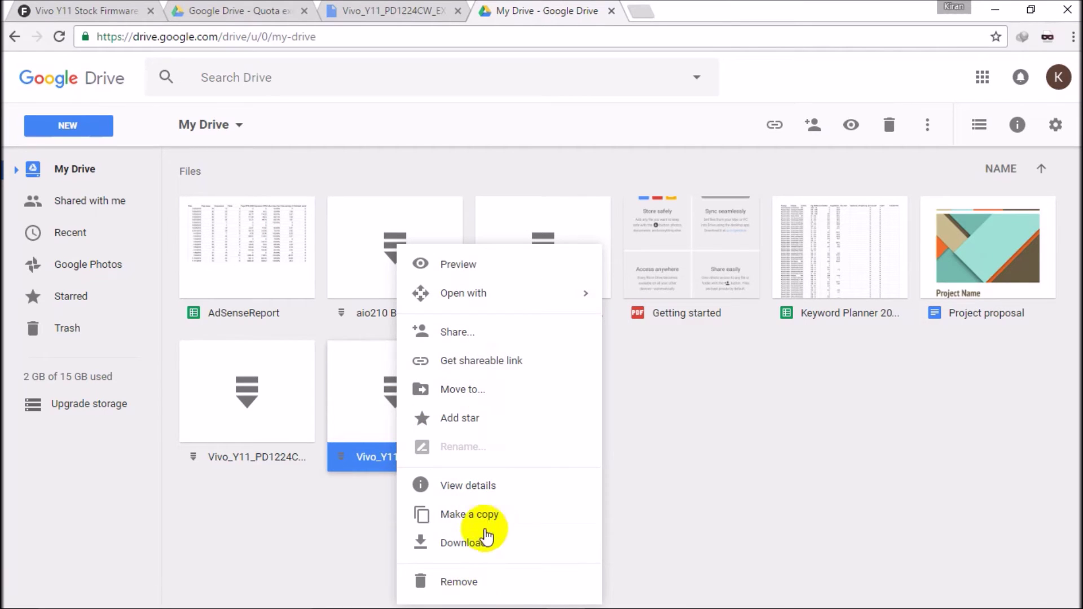
click(468, 586)
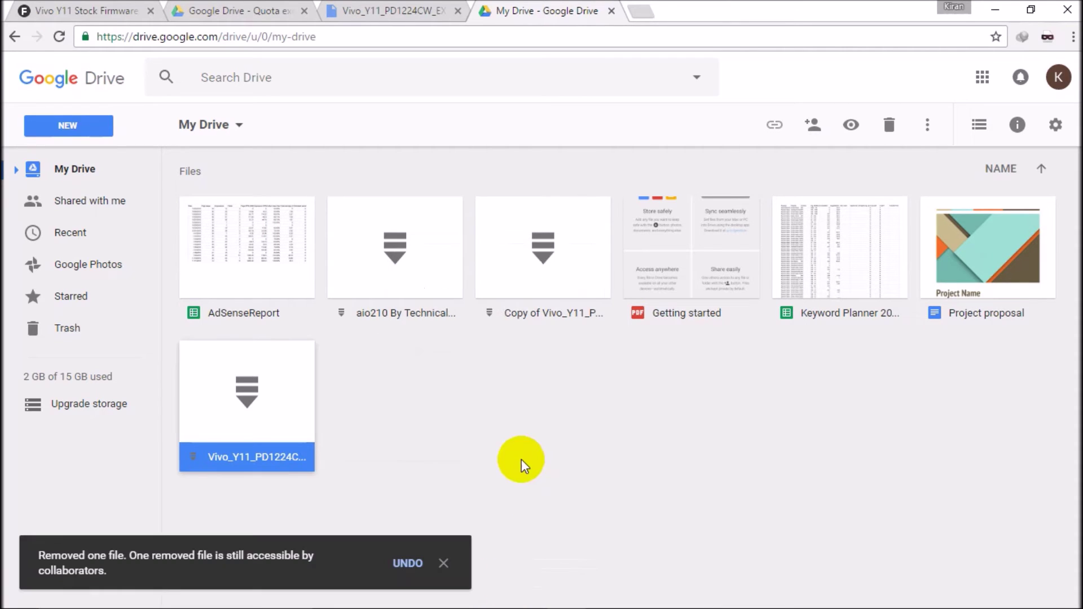
right_click(519, 202)
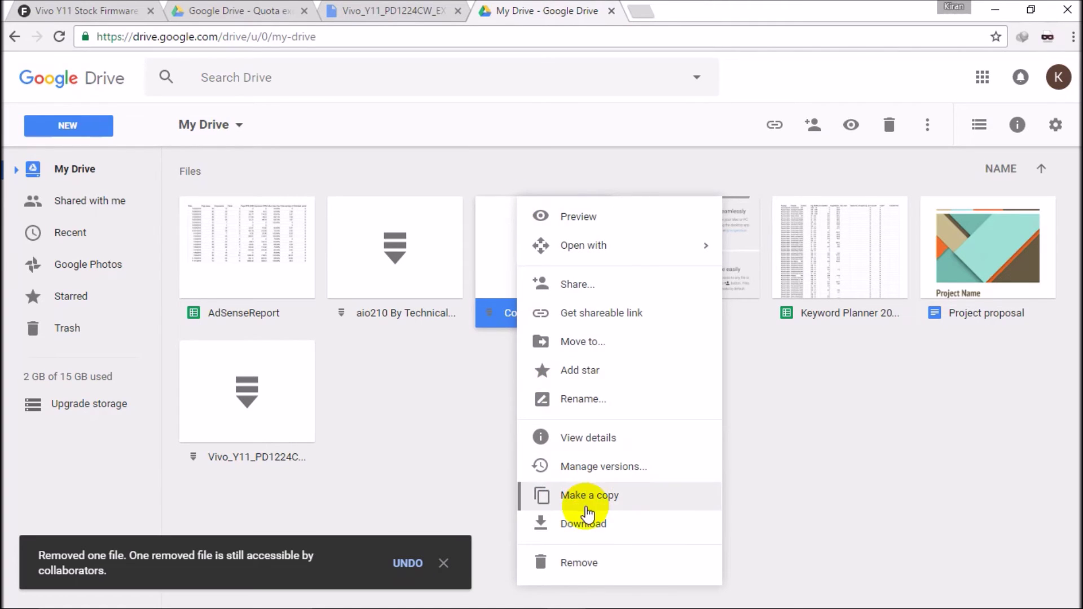
click(584, 562)
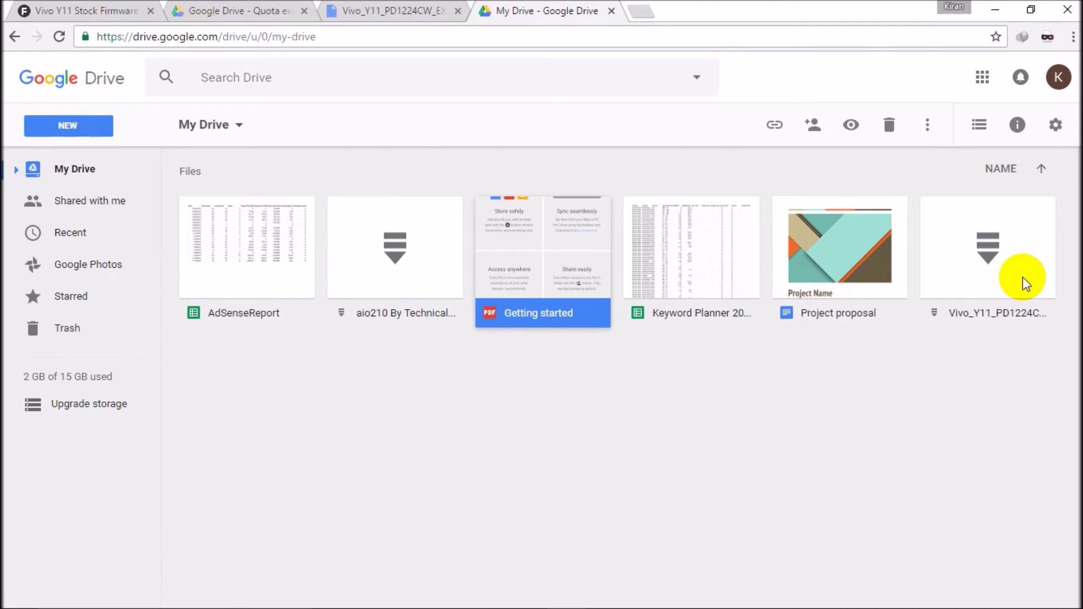
click(1024, 283)
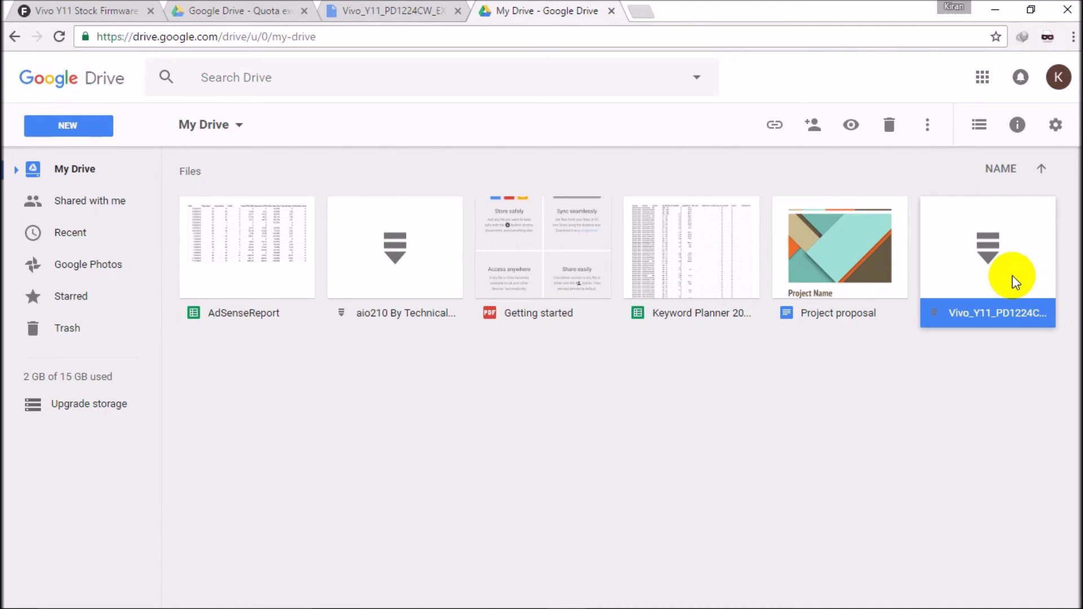
double_click(1024, 282)
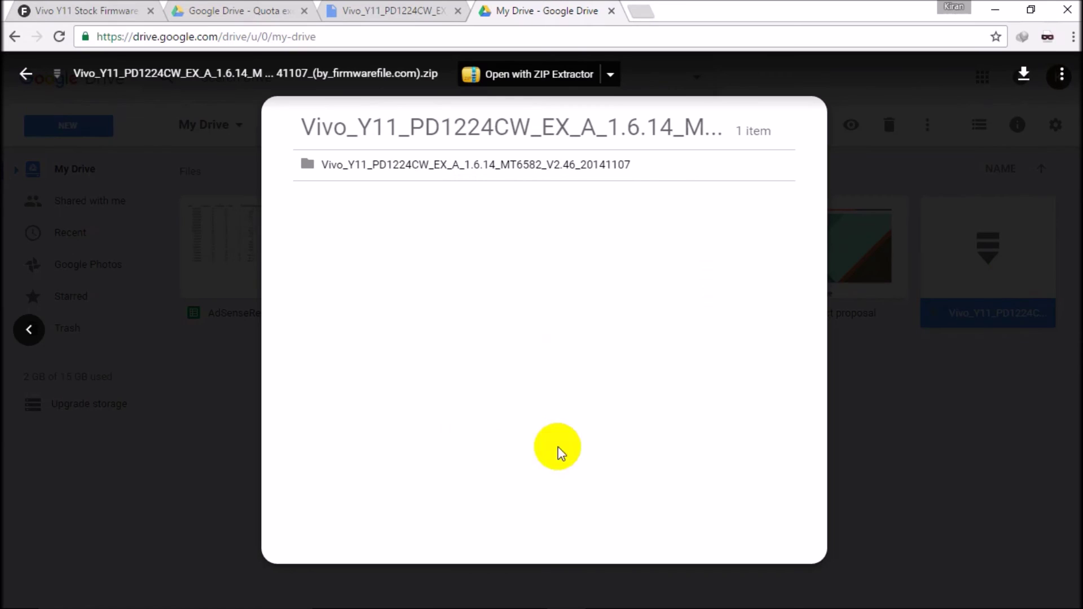
click(1024, 81)
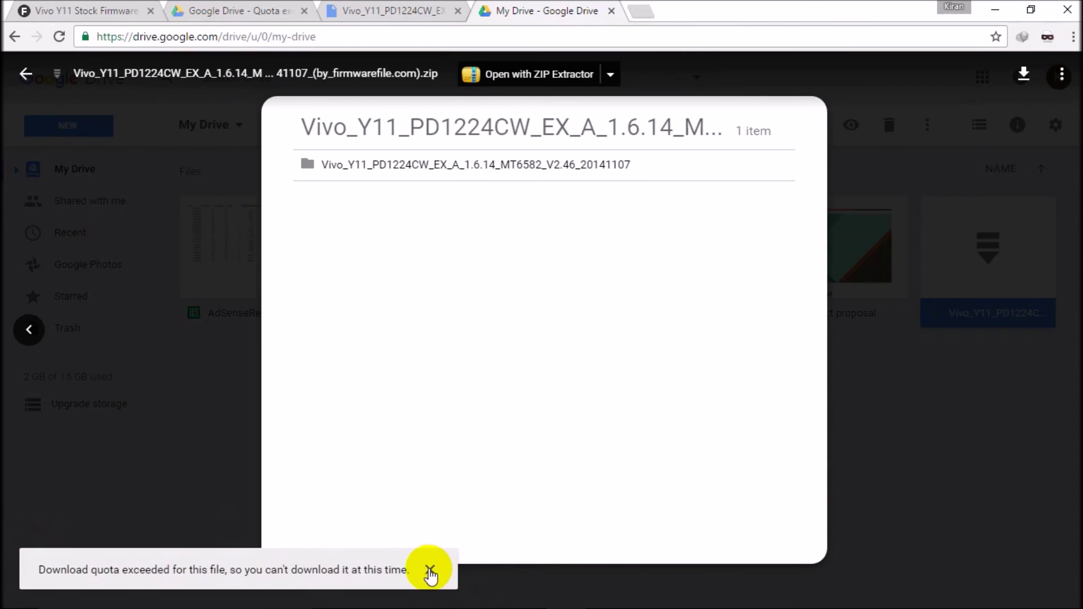
click(429, 570)
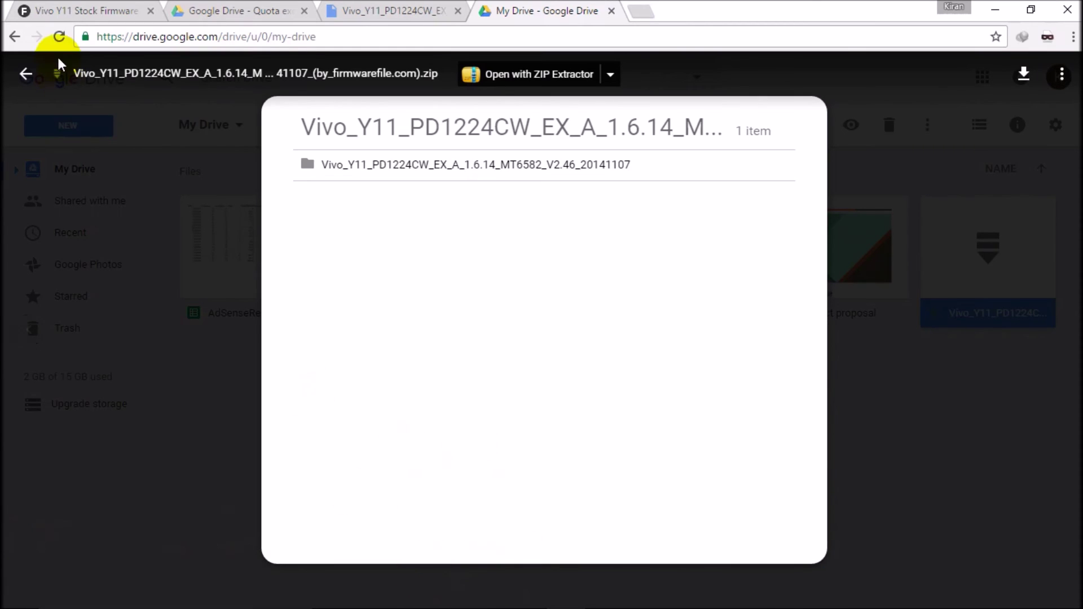
click(26, 79)
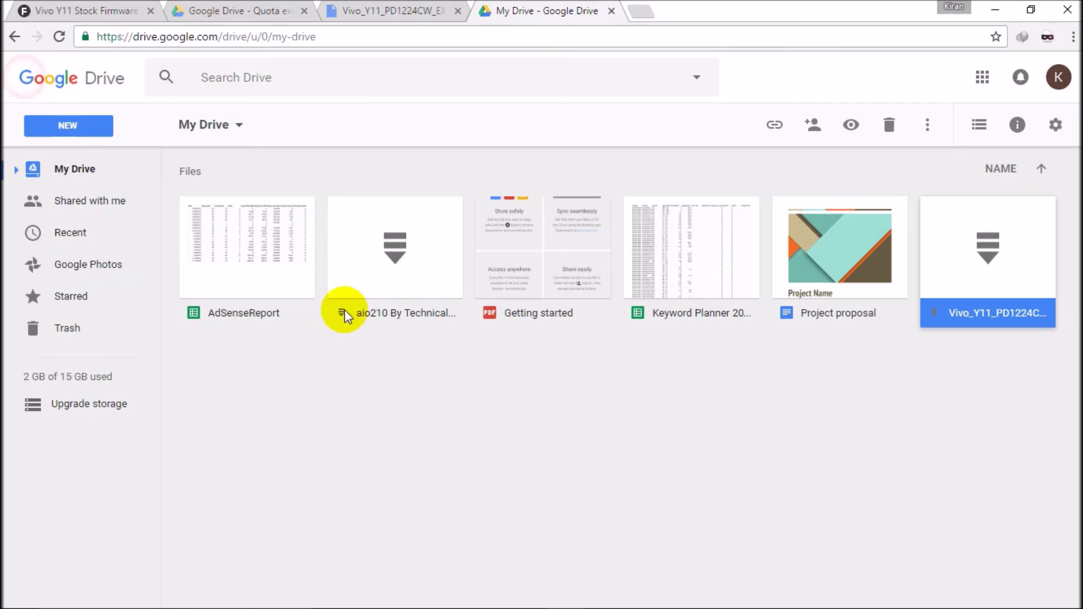
- Make a copy of the Vivo_Y11 EX_A_1.6.14 zip and select the new Copy of Vivo_Y11
right_click(993, 251)
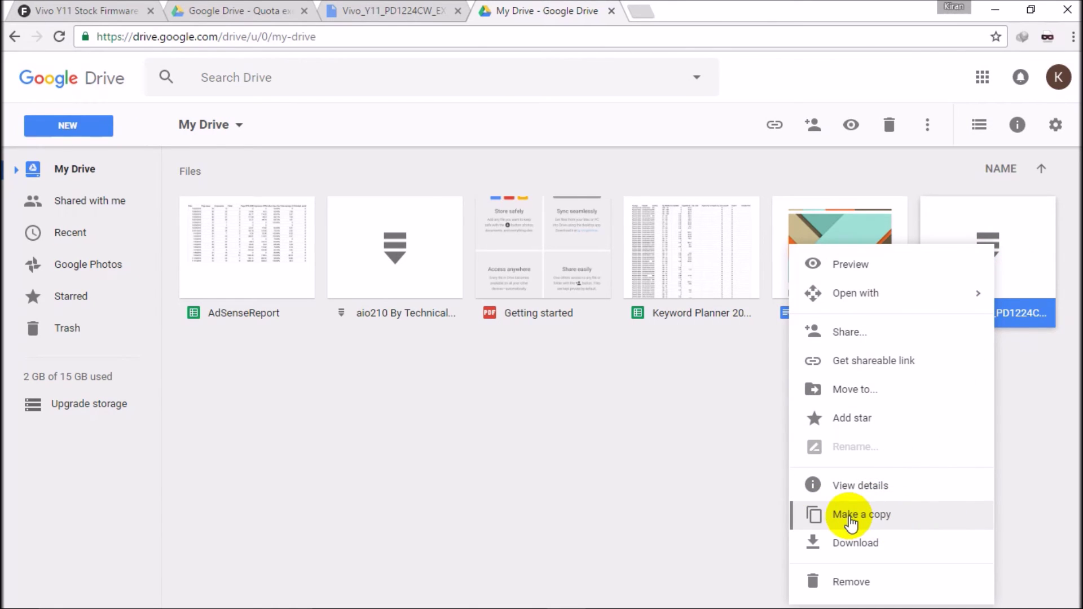
click(850, 520)
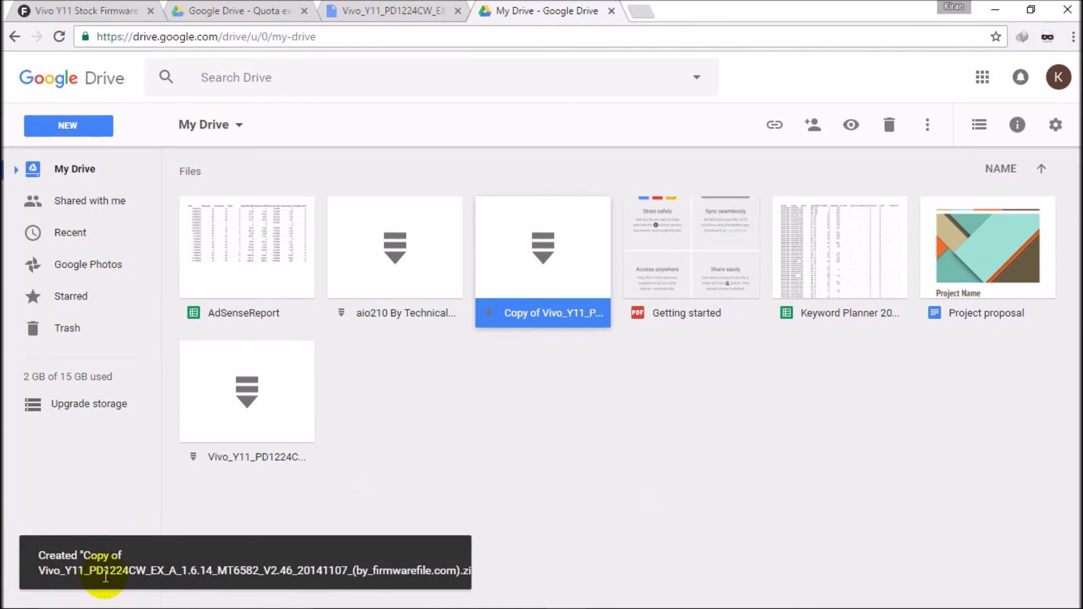
click(596, 529)
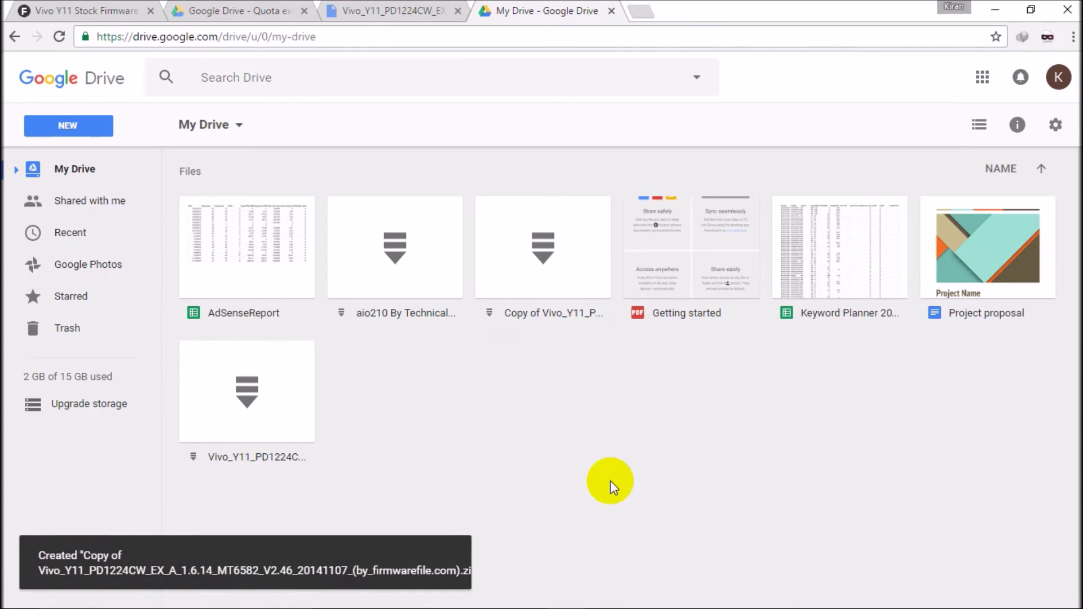
click(531, 241)
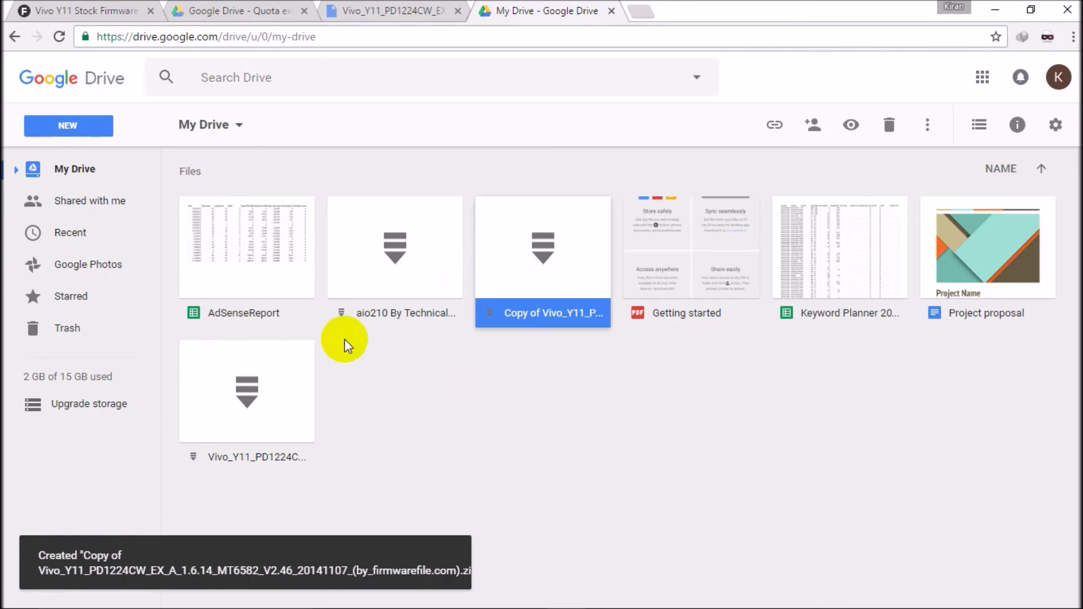
click(243, 412)
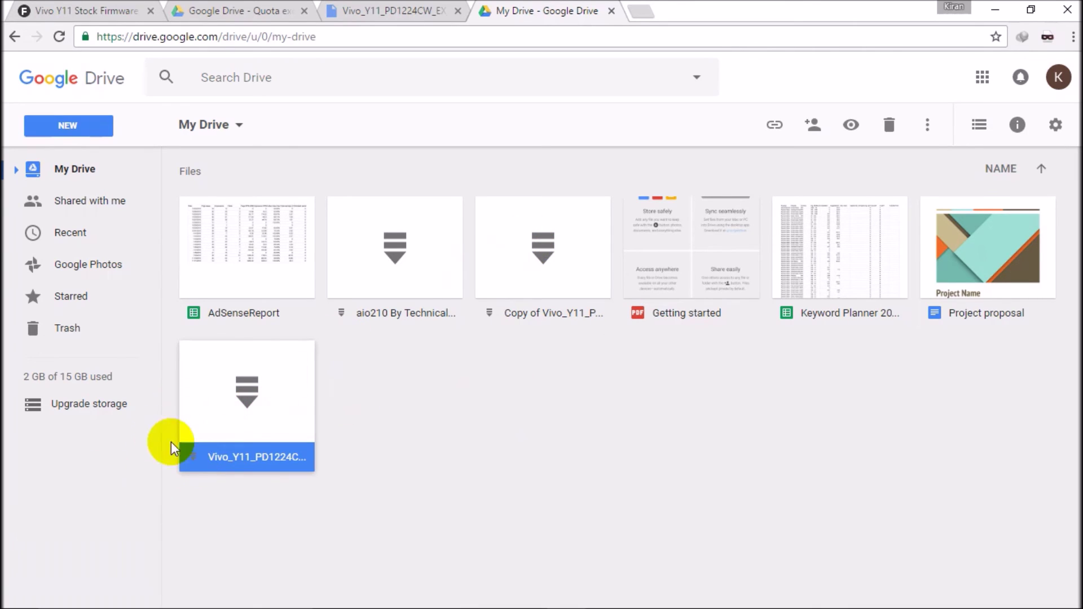
click(563, 247)
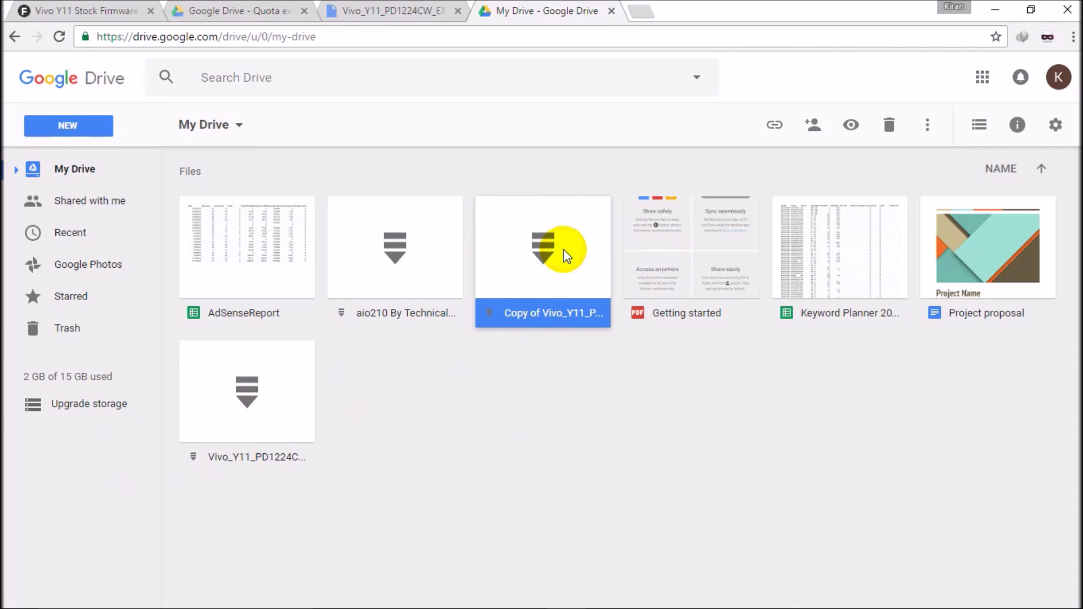
- Download the Copy of Vivo_Y11 zip past the virus-scan warning, then cancel it at 5.3 MB
right_click(564, 250)
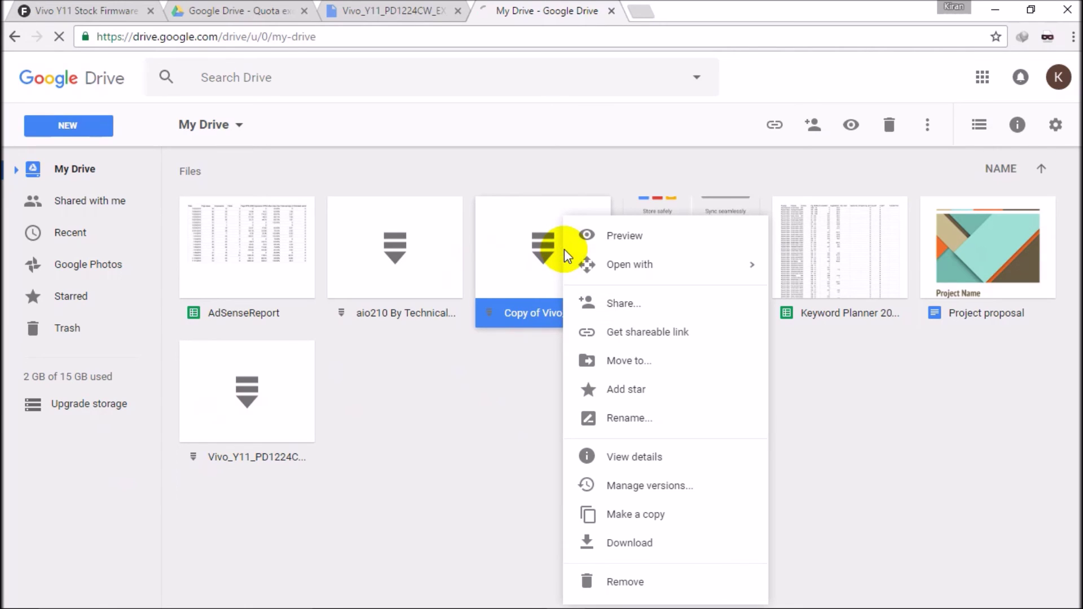
click(618, 542)
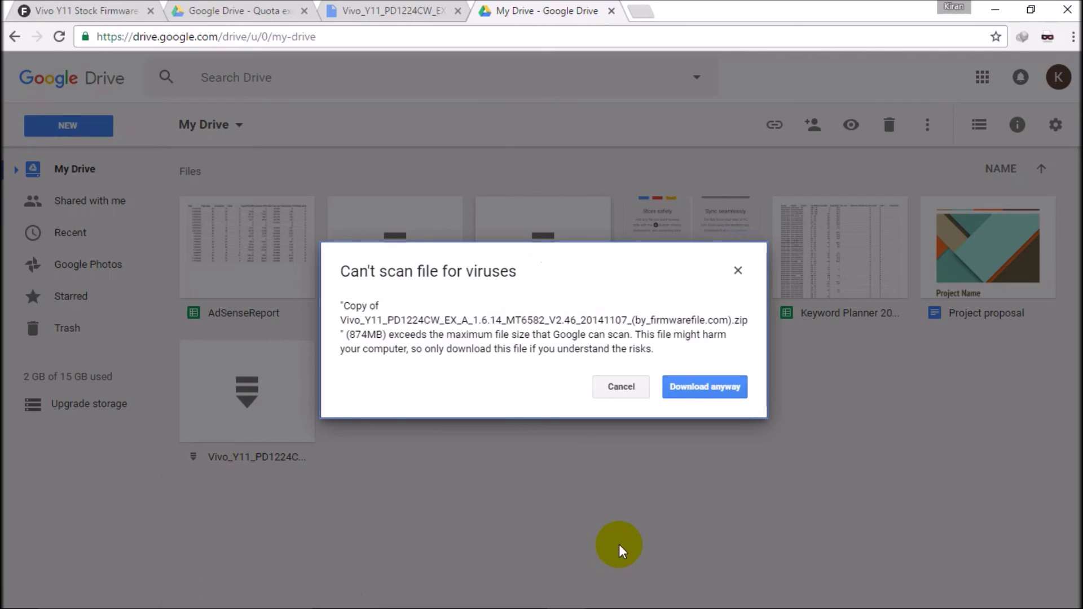
click(705, 389)
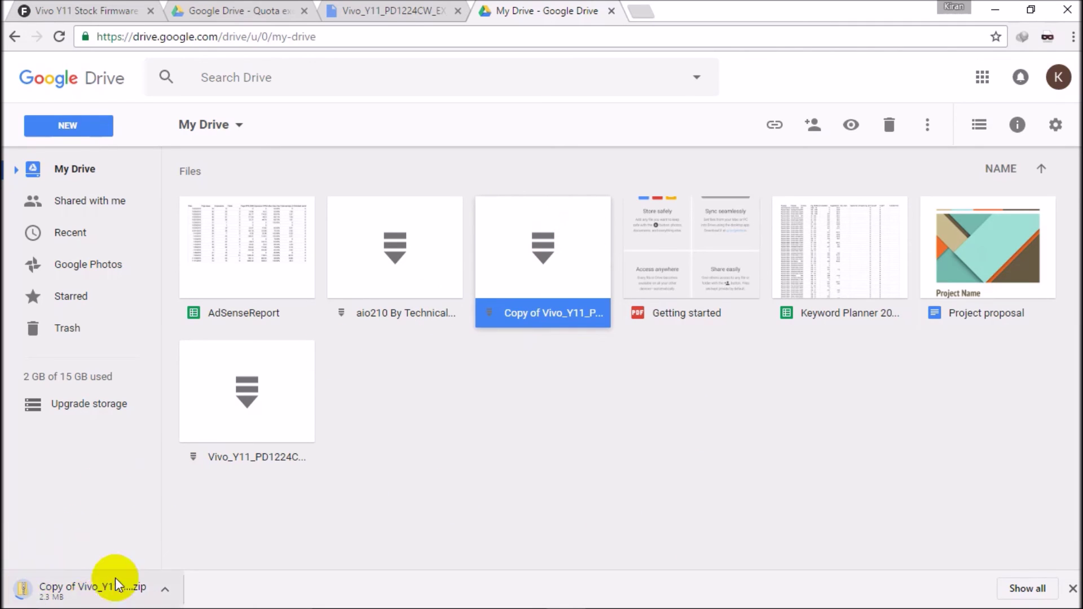
click(165, 591)
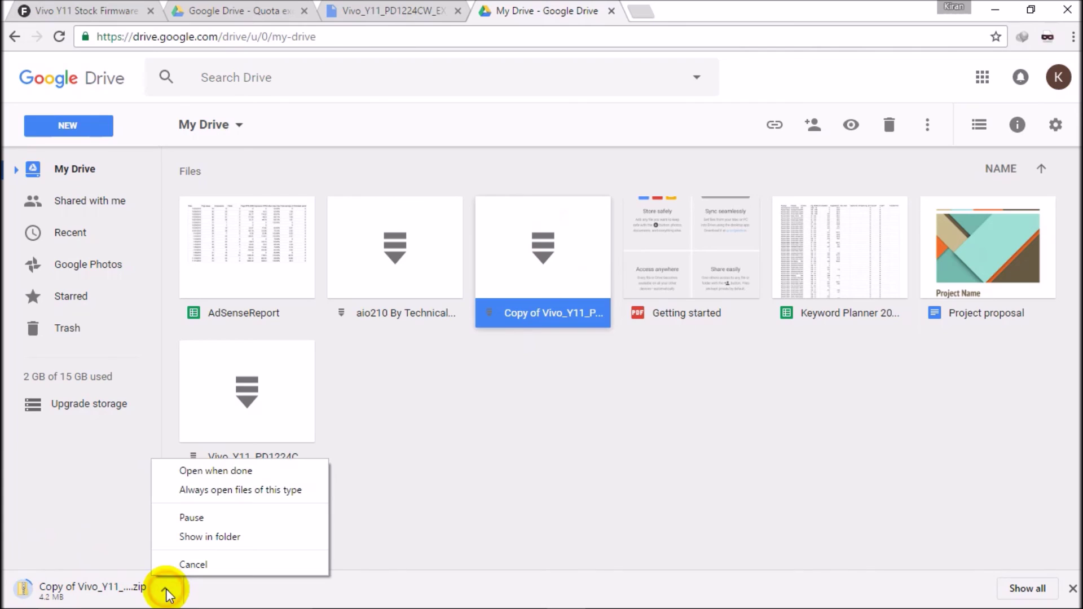
click(201, 564)
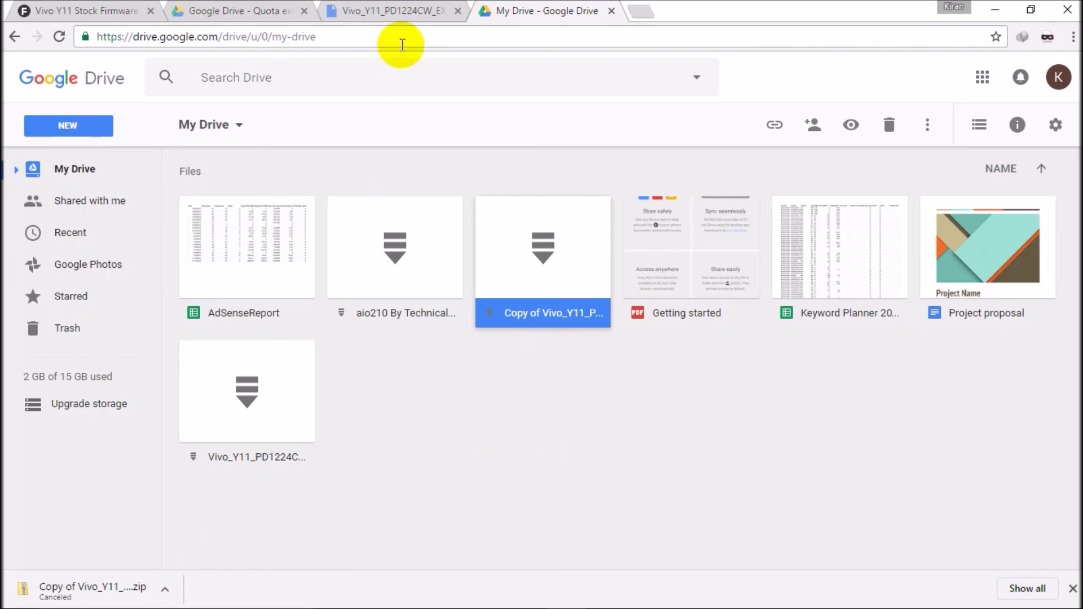
- Close the third tab, the Drive viewer previewing the other Vivo_Y11 firmware zip
click(405, 12)
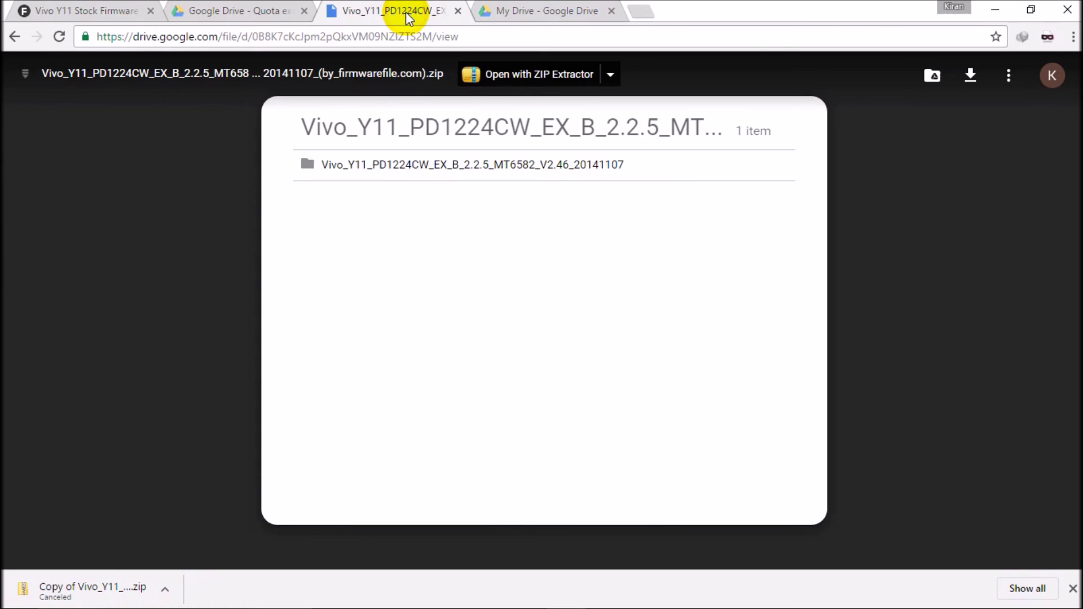
click(290, 8)
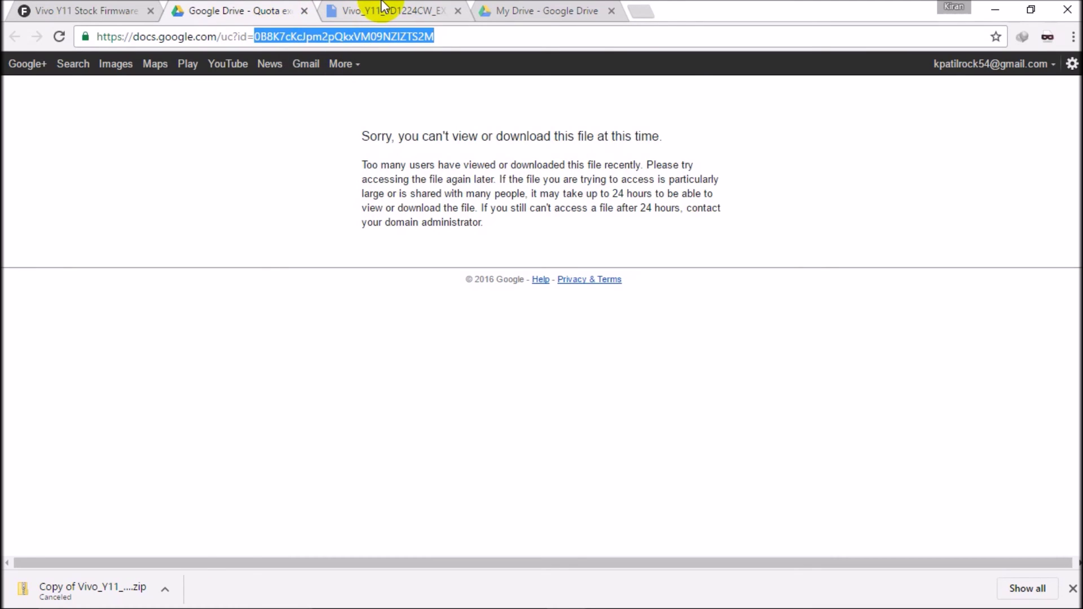
click(383, 7)
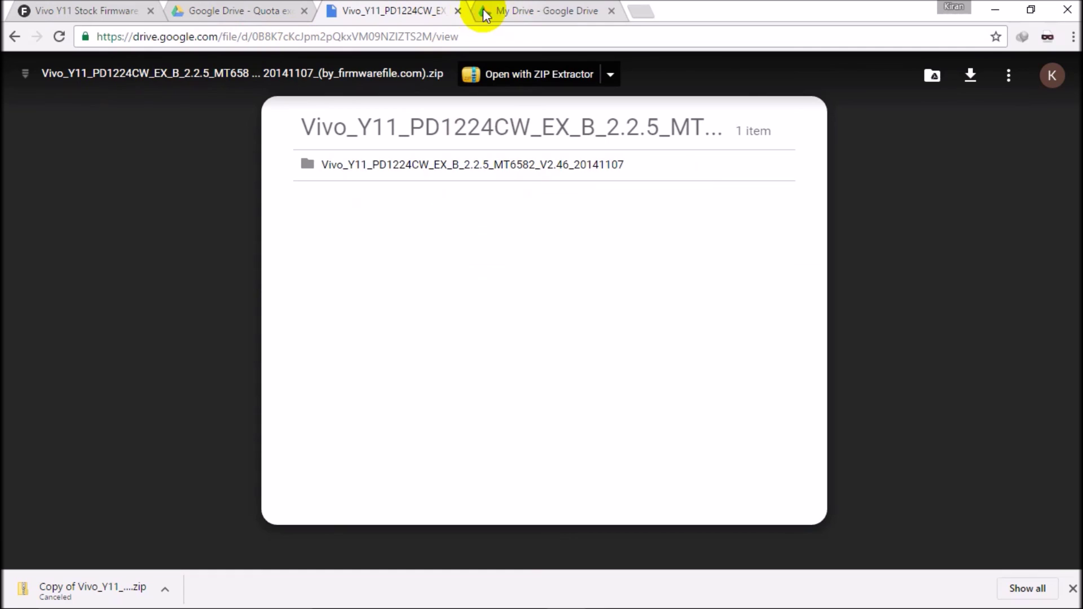
click(458, 11)
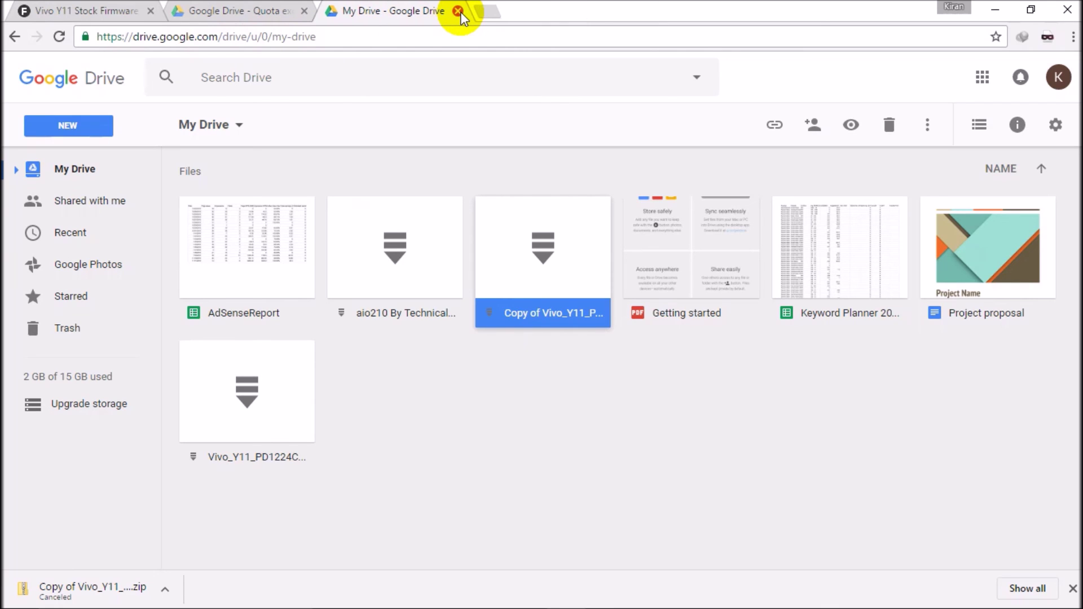